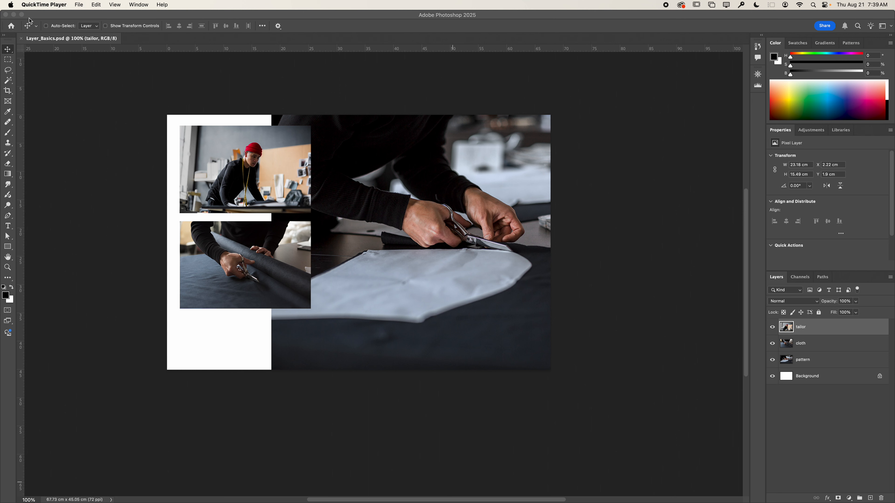
- Examine the settings of several tools, including Move, Rectangular Marquee, Lasso, Crop, Type and Zoom, ending on the Move tool
{"action": "left_click", "coordinate": [7, 66]}
{"action": "left_click", "coordinate": [7, 60]}
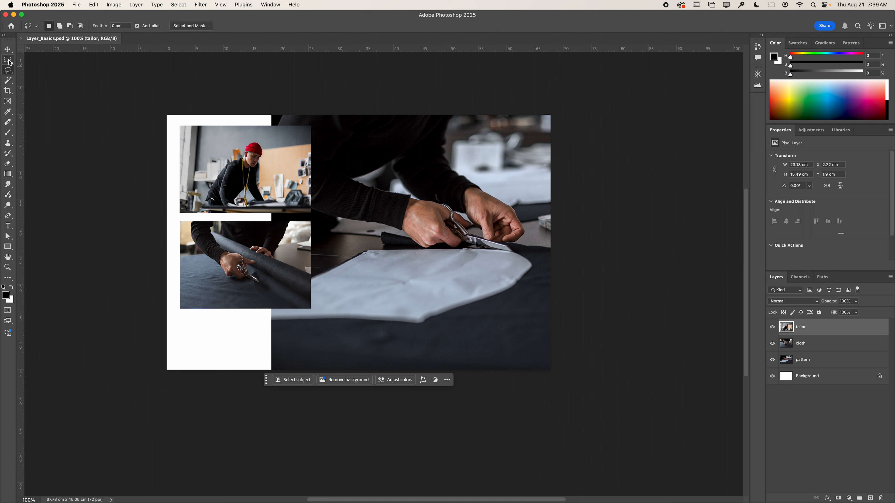
{"action": "left_click", "coordinate": [8, 49]}
{"action": "left_click", "coordinate": [8, 70]}
{"action": "left_click", "coordinate": [8, 81]}
{"action": "left_click", "coordinate": [7, 91]}
{"action": "left_click", "coordinate": [8, 51]}
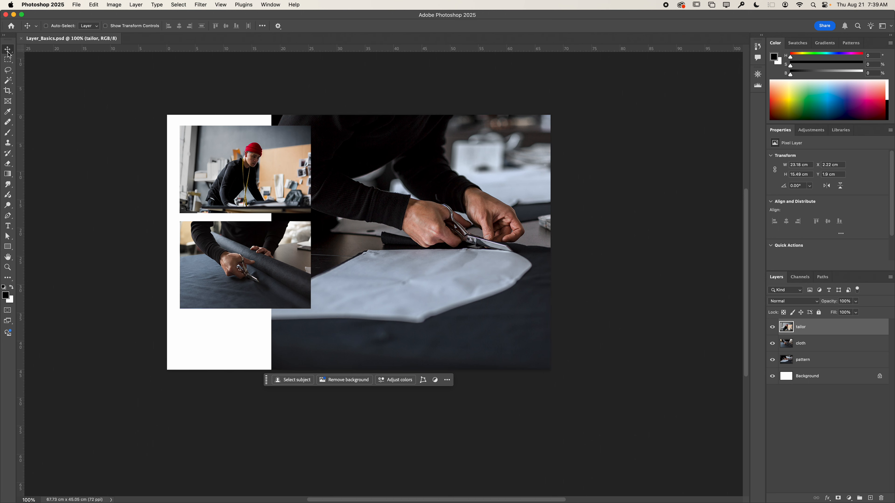
{"action": "left_click", "coordinate": [8, 60]}
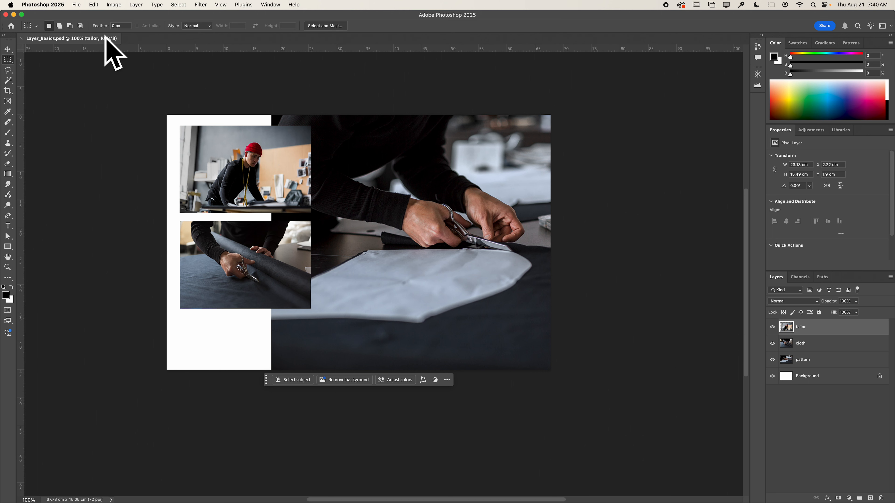
{"action": "left_click", "coordinate": [8, 226]}
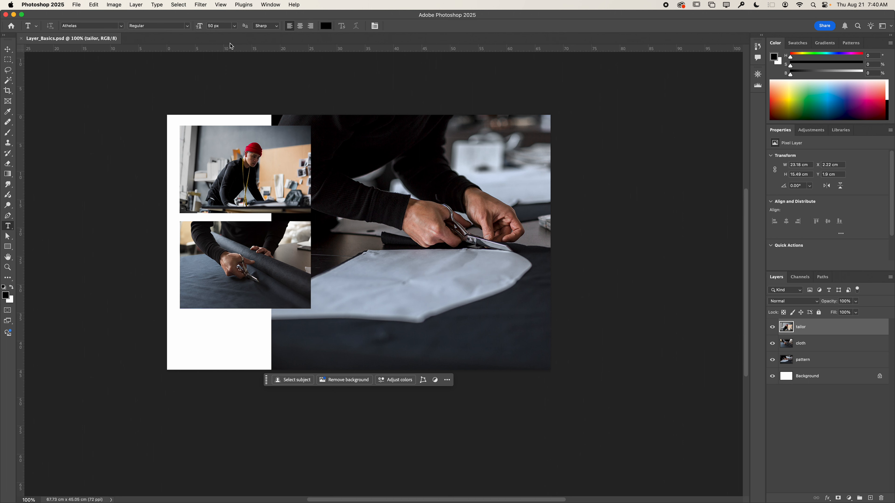
{"action": "left_click", "coordinate": [8, 267]}
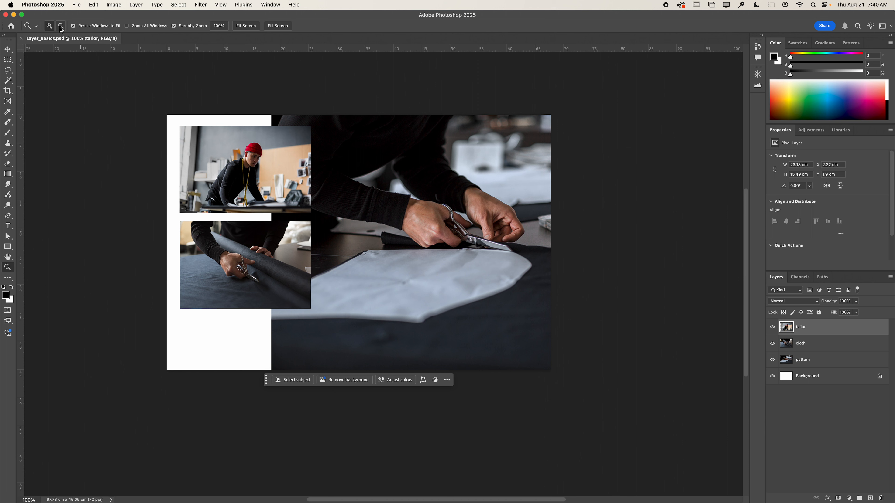
{"action": "left_click", "coordinate": [7, 50]}
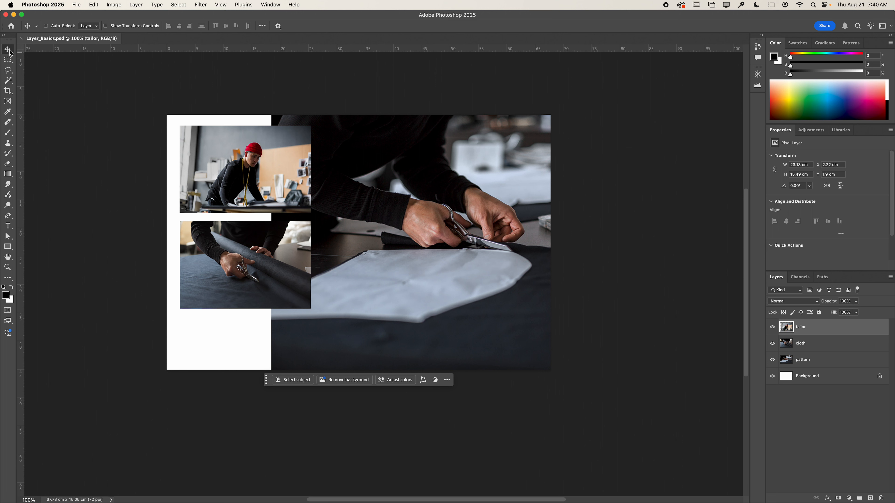
- Compare the color swatches with the color spectrum, ending on the spectrum
{"action": "mouse_move", "coordinate": [10, 53]}
{"action": "left_click", "coordinate": [798, 43]}
{"action": "left_click", "coordinate": [775, 43]}
{"action": "left_click", "coordinate": [798, 42]}
{"action": "left_click", "coordinate": [775, 43]}
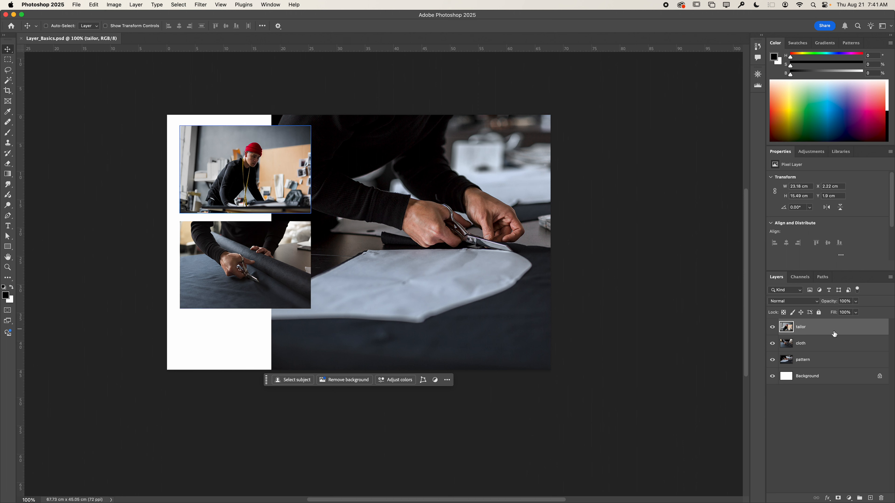
- Nudge the photo layers individually: tailor to about X 2.26 cm, cloth to about Y 19.72 cm, pattern to about X 18.27 cm, Y -0.04 cm
{"action": "left_click_drag", "start_coordinate": [225, 206], "coordinate": [245, 189]}
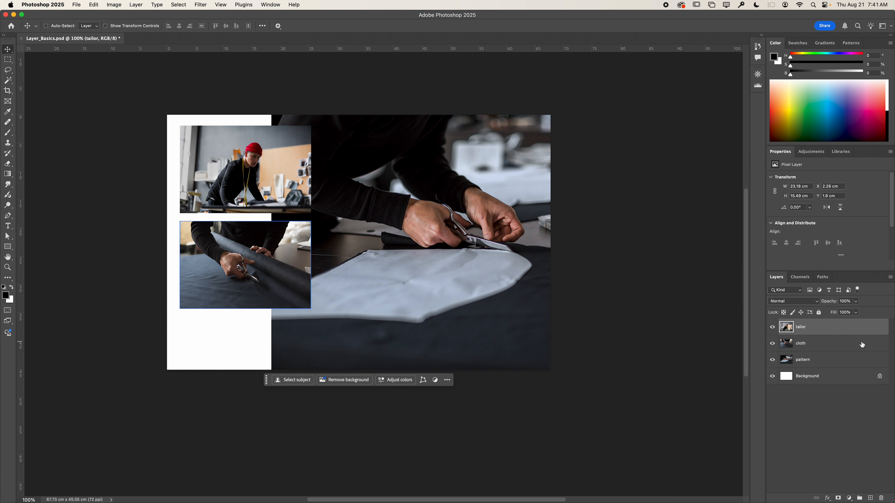
{"action": "left_click", "coordinate": [850, 348]}
{"action": "mouse_move", "coordinate": [255, 273]}
{"action": "left_mouse_down"}
{"action": "mouse_move", "coordinate": [286, 290]}
{"action": "mouse_move", "coordinate": [254, 278]}
{"action": "left_mouse_up"}
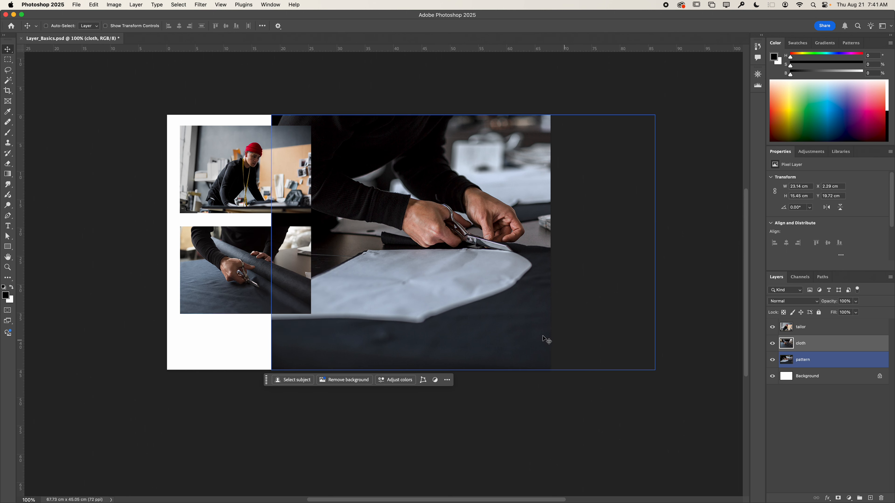
{"action": "left_click", "coordinate": [809, 361]}
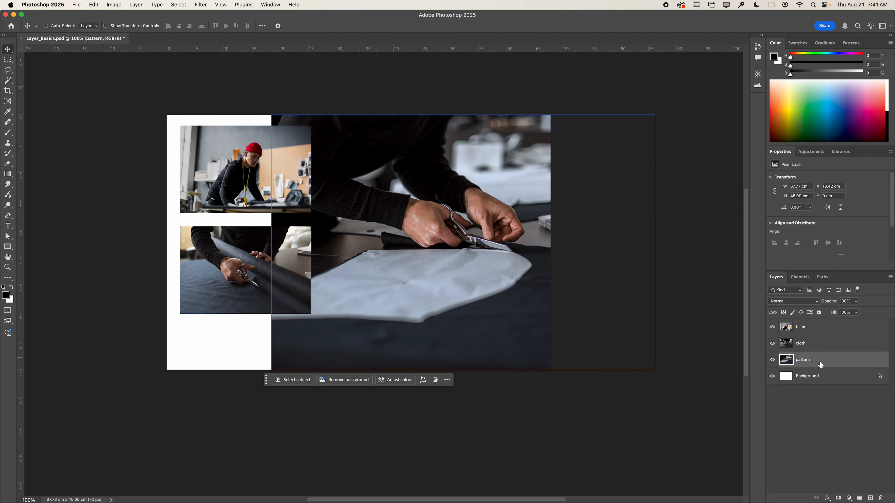
{"action": "mouse_move", "coordinate": [465, 285]}
{"action": "left_mouse_down"}
{"action": "mouse_move", "coordinate": [474, 288]}
{"action": "mouse_move", "coordinate": [463, 283]}
{"action": "left_mouse_up"}
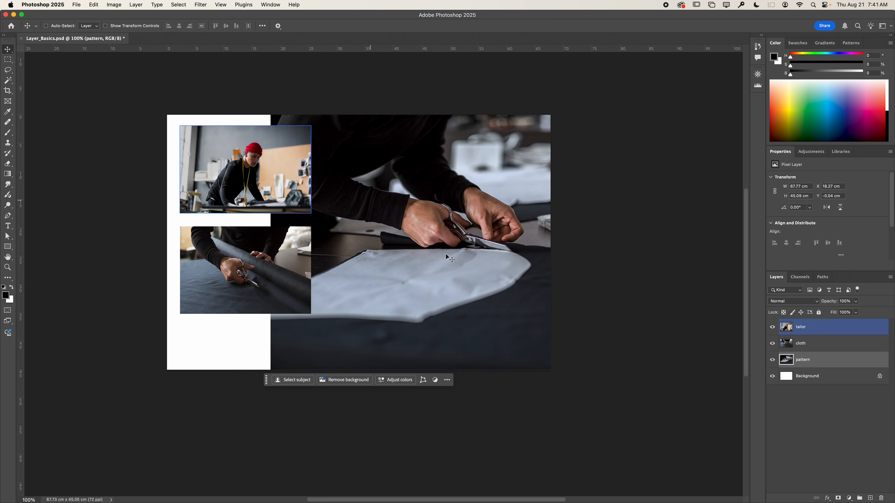
- Toggle the visibility of the tailor and cloth layers off and on to see which photo each one holds
{"action": "left_click", "coordinate": [842, 337]}
{"action": "left_click", "coordinate": [873, 333]}
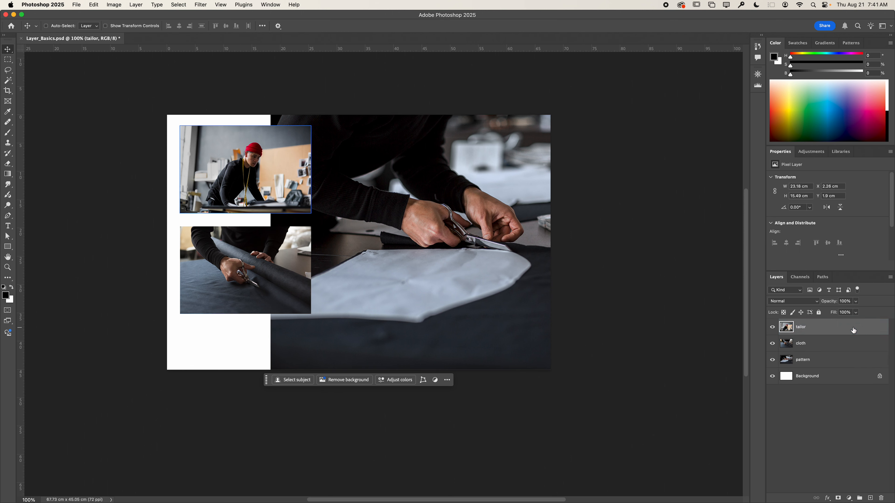
{"action": "left_click", "coordinate": [772, 328]}
{"action": "left_click", "coordinate": [772, 328]}
{"action": "left_click", "coordinate": [773, 328]}
{"action": "left_click_drag", "start_coordinate": [773, 328], "coordinate": [772, 347]}
{"action": "left_click", "coordinate": [772, 345]}
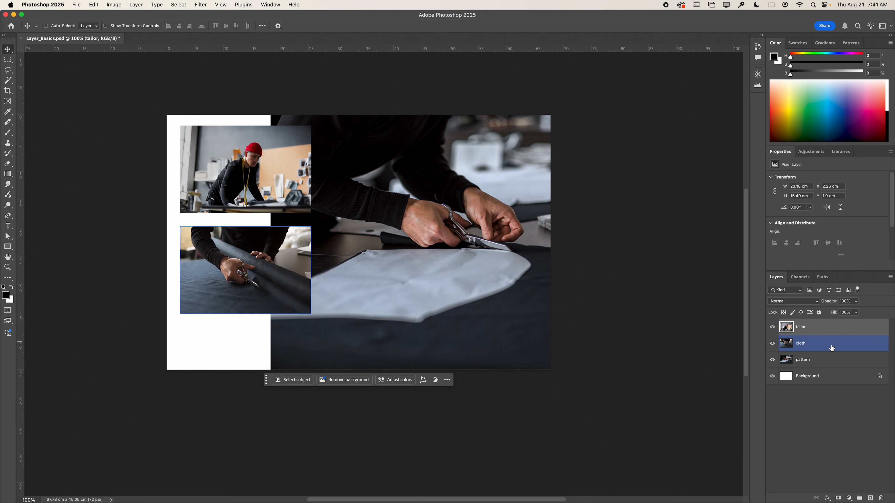
- Move the tailor layer below the pattern layer, directly above the Background layer
{"action": "left_click", "coordinate": [832, 347]}
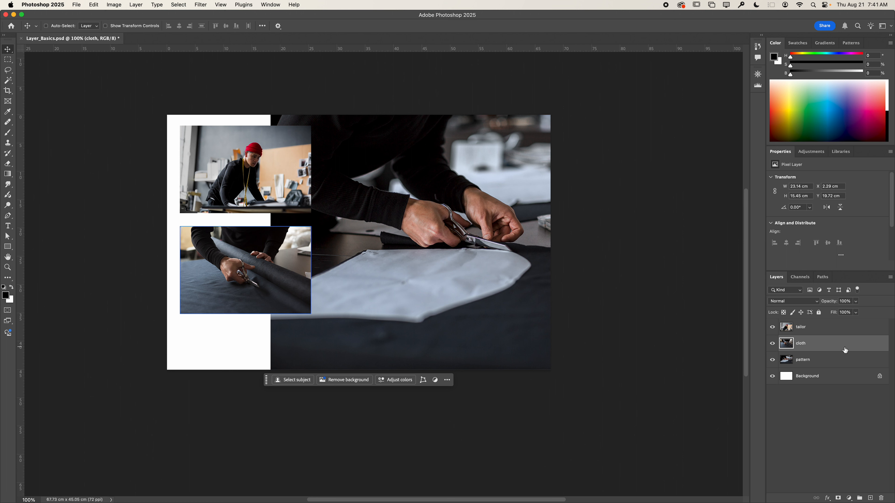
{"action": "left_click", "coordinate": [836, 331]}
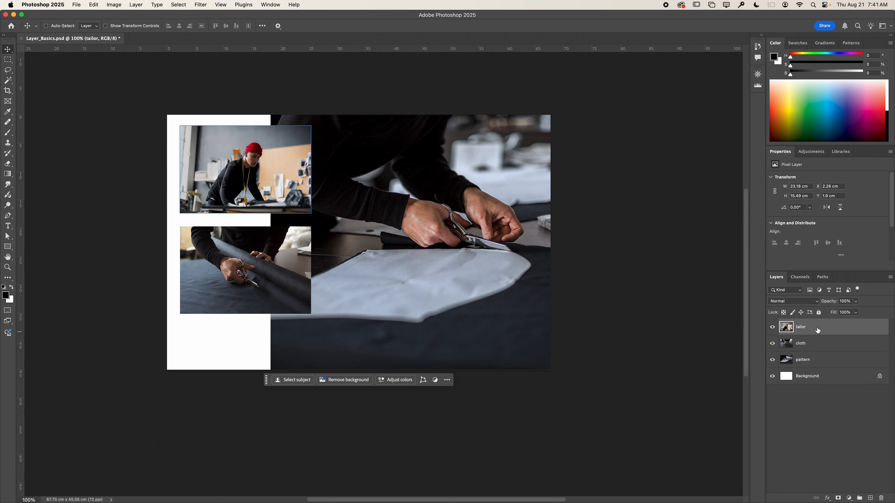
{"action": "left_click_drag", "start_coordinate": [824, 330], "coordinate": [830, 363]}
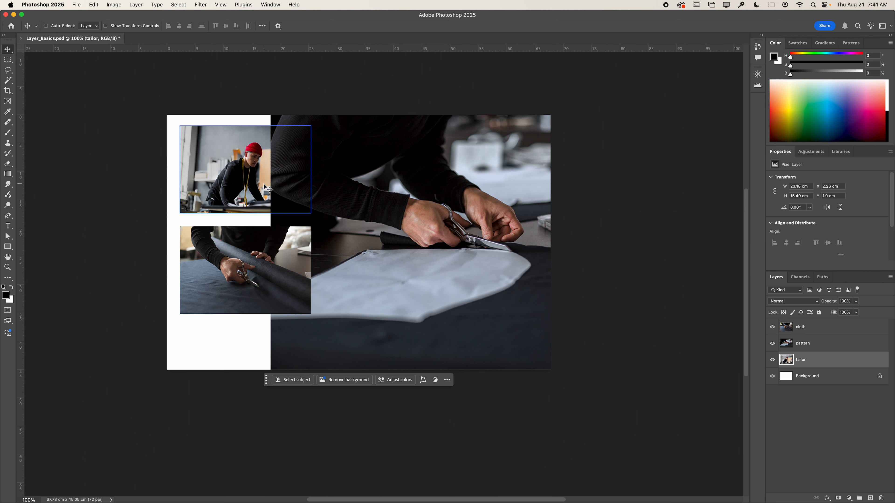
- Check the pattern layer by hiding and showing it, and add a new empty layer directly above it
{"action": "left_click", "coordinate": [819, 343]}
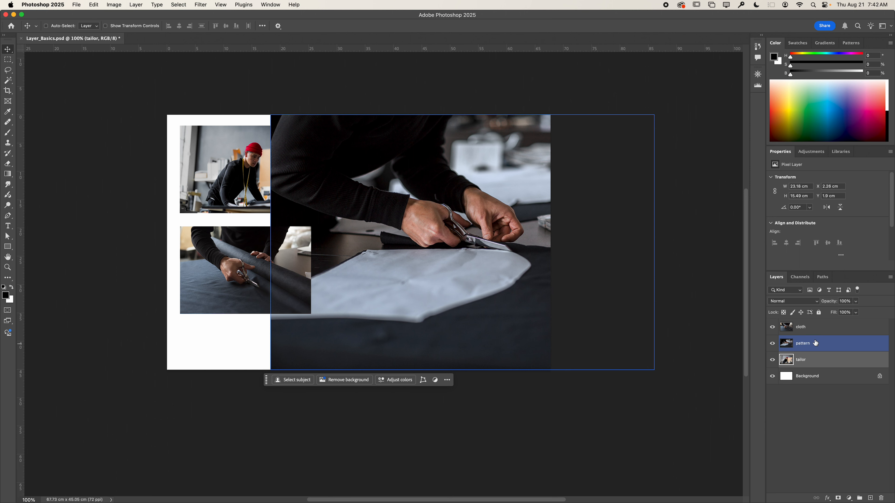
{"action": "left_click", "coordinate": [842, 349]}
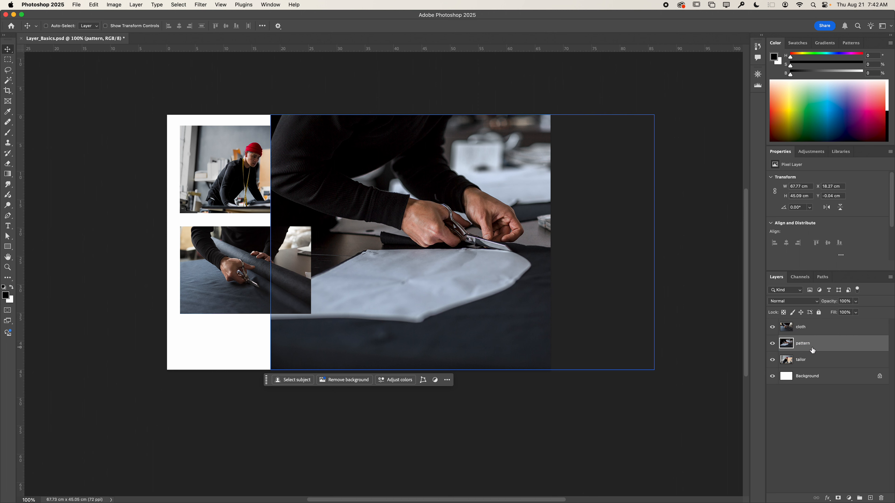
{"action": "left_click", "coordinate": [772, 347]}
{"action": "left_click", "coordinate": [772, 348]}
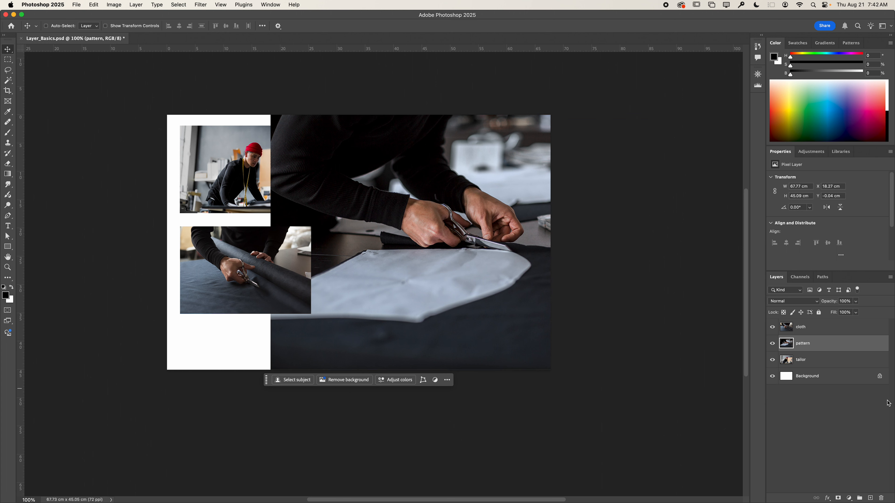
{"action": "left_click", "coordinate": [870, 498]}
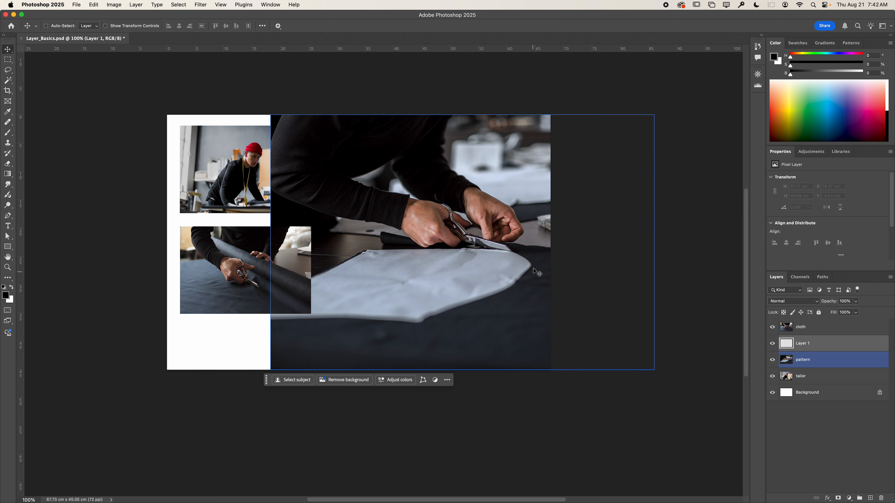
- Choose the Brush tool and set the foreground color to blue, hue 199, saturation 100, brightness 83
{"action": "left_click", "coordinate": [8, 133]}
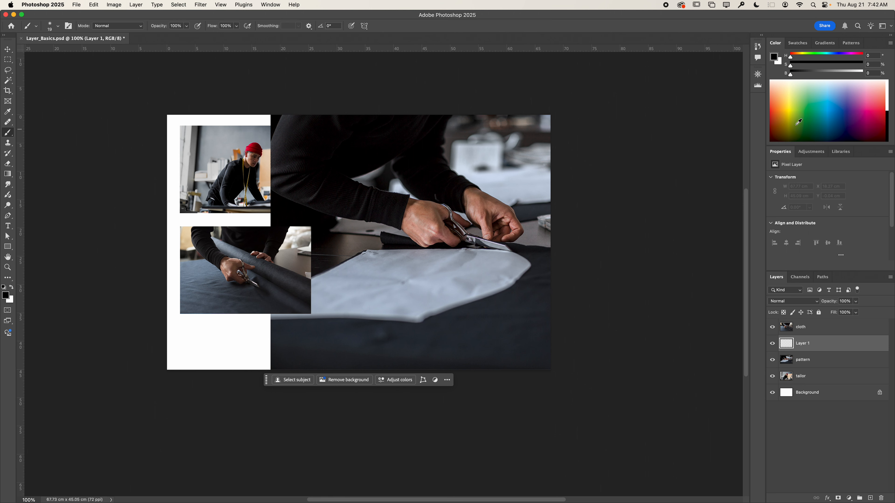
{"action": "left_click", "coordinate": [844, 115]}
{"action": "left_click_drag", "start_coordinate": [819, 110], "coordinate": [838, 111]}
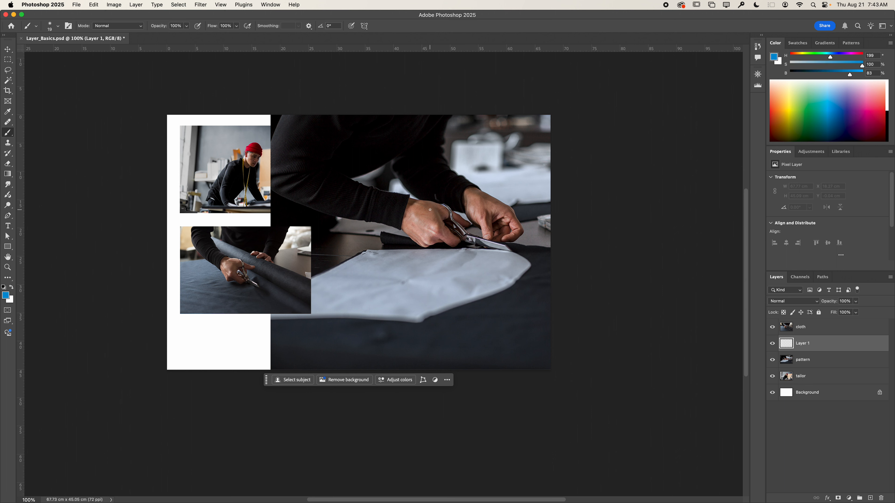
- Set the brush size to 67 px and its hardness to 15%, and look through the brush preset folders
{"action": "left_click", "coordinate": [59, 28]}
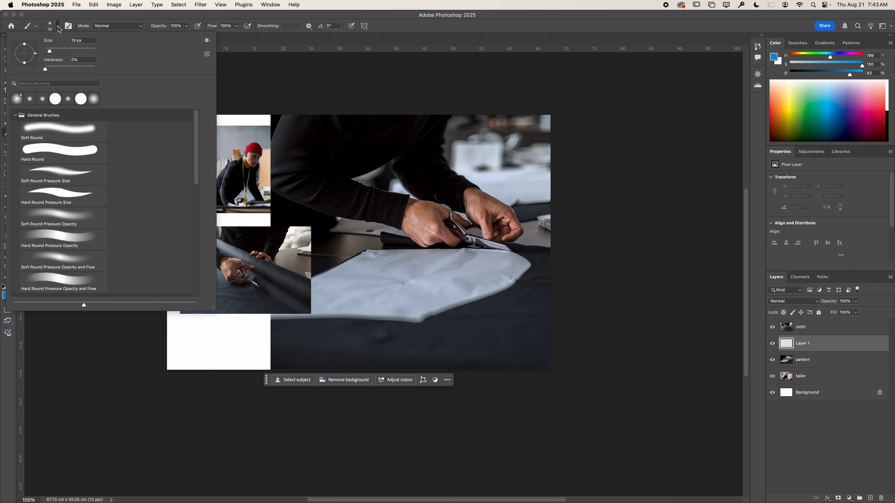
{"action": "left_click_drag", "start_coordinate": [52, 52], "coordinate": [63, 51]}
{"action": "left_click_drag", "start_coordinate": [66, 71], "coordinate": [41, 73]}
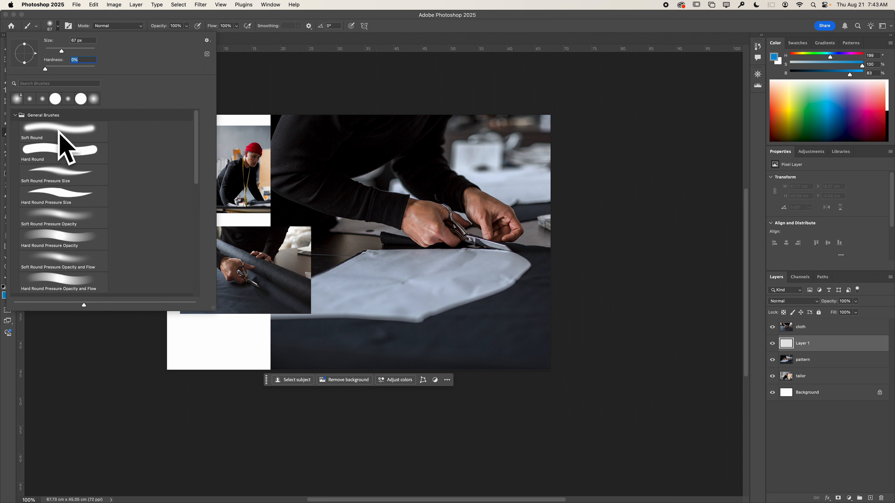
{"action": "mouse_move", "coordinate": [48, 69]}
{"action": "left_mouse_down"}
{"action": "mouse_move", "coordinate": [63, 73]}
{"action": "mouse_move", "coordinate": [53, 74]}
{"action": "left_mouse_up"}
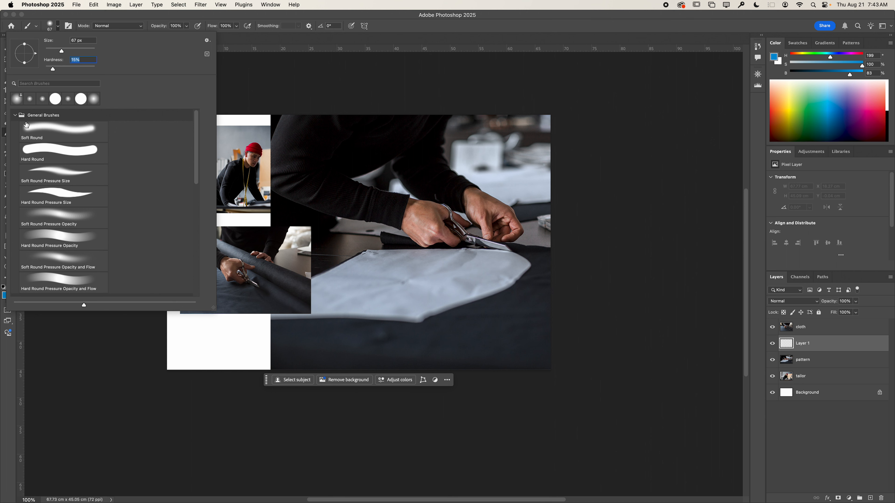
{"action": "left_click", "coordinate": [14, 116]}
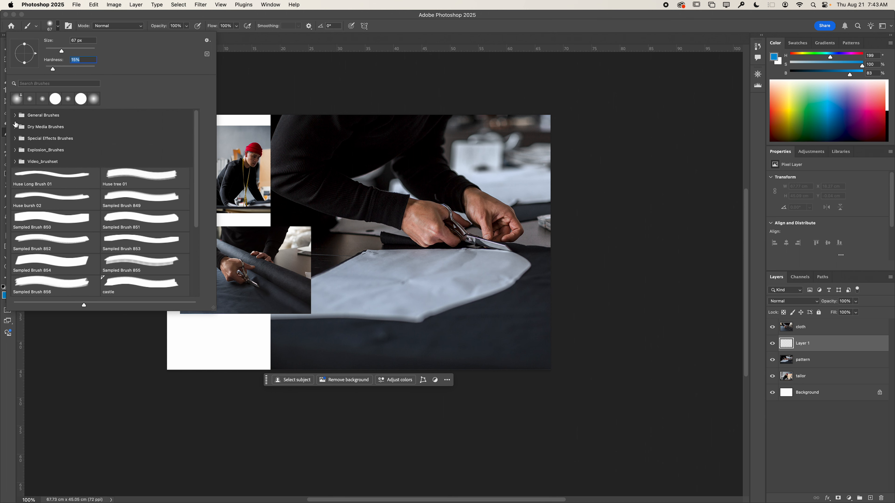
{"action": "left_click", "coordinate": [14, 116]}
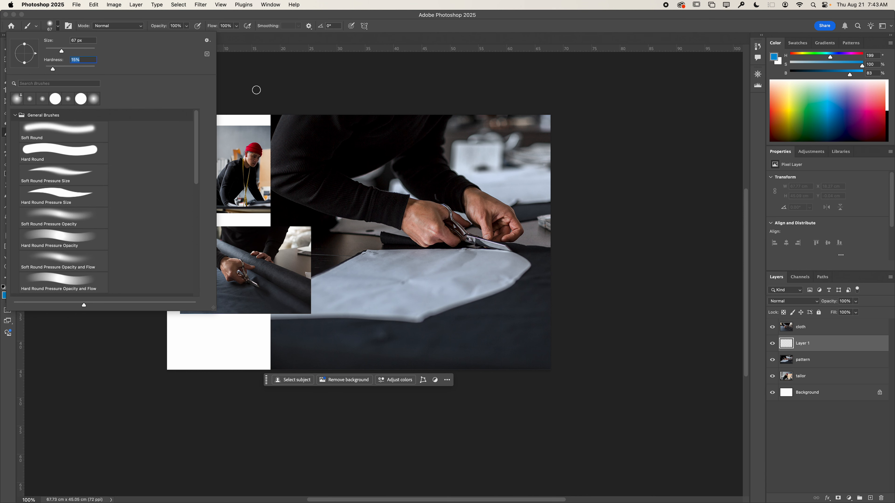
{"action": "left_click", "coordinate": [251, 81]}
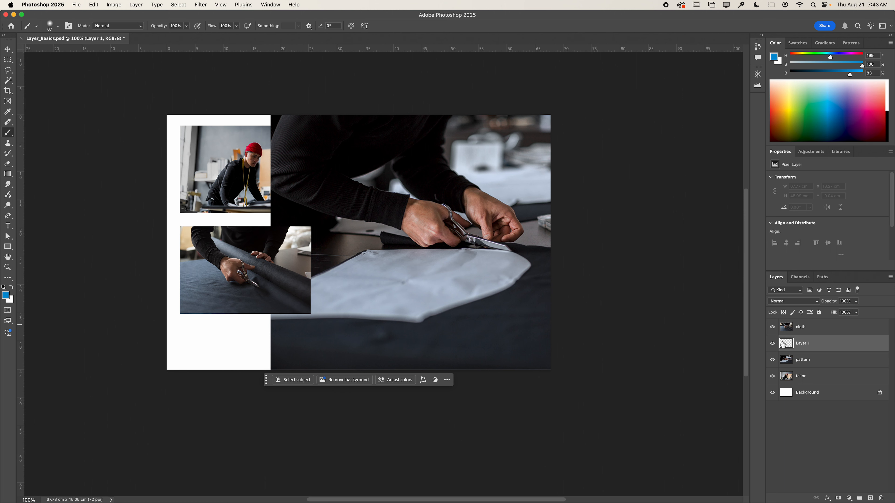
- Paint the whole white fabric pattern piece blue on the new layer above the pattern photo
{"action": "mouse_move", "coordinate": [352, 277]}
{"action": "left_mouse_down"}
{"action": "mouse_move", "coordinate": [463, 275]}
{"action": "mouse_move", "coordinate": [420, 309]}
{"action": "mouse_move", "coordinate": [279, 311]}
{"action": "mouse_move", "coordinate": [415, 310]}
{"action": "mouse_move", "coordinate": [358, 304]}
{"action": "mouse_move", "coordinate": [344, 305]}
{"action": "mouse_move", "coordinate": [423, 312]}
{"action": "mouse_move", "coordinate": [351, 296]}
{"action": "mouse_move", "coordinate": [294, 300]}
{"action": "mouse_move", "coordinate": [321, 283]}
{"action": "mouse_move", "coordinate": [388, 299]}
{"action": "left_mouse_up"}
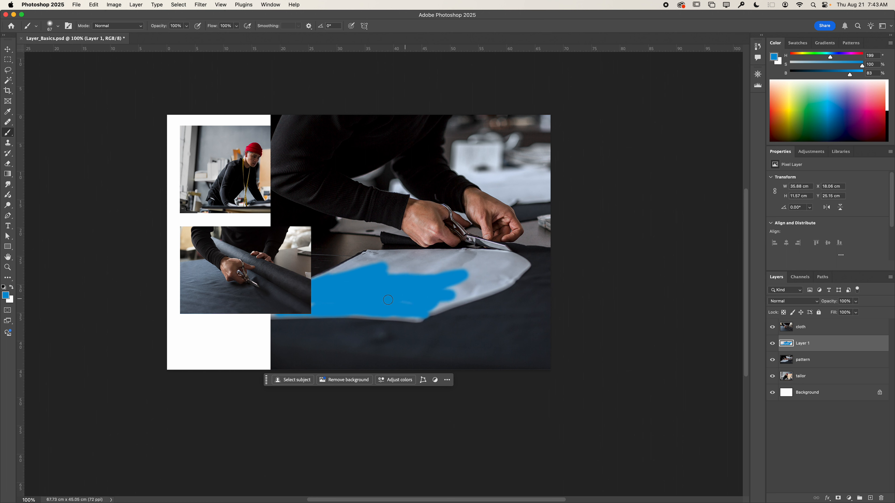
{"action": "mouse_move", "coordinate": [452, 291]}
{"action": "left_mouse_down"}
{"action": "mouse_move", "coordinate": [432, 306]}
{"action": "mouse_move", "coordinate": [487, 278]}
{"action": "mouse_move", "coordinate": [449, 281]}
{"action": "mouse_move", "coordinate": [481, 275]}
{"action": "mouse_move", "coordinate": [436, 264]}
{"action": "mouse_move", "coordinate": [389, 275]}
{"action": "mouse_move", "coordinate": [365, 261]}
{"action": "mouse_move", "coordinate": [343, 271]}
{"action": "mouse_move", "coordinate": [375, 255]}
{"action": "mouse_move", "coordinate": [523, 263]}
{"action": "mouse_move", "coordinate": [484, 293]}
{"action": "mouse_move", "coordinate": [496, 271]}
{"action": "mouse_move", "coordinate": [455, 266]}
{"action": "mouse_move", "coordinate": [493, 261]}
{"action": "mouse_move", "coordinate": [480, 286]}
{"action": "mouse_move", "coordinate": [406, 315]}
{"action": "left_mouse_up"}
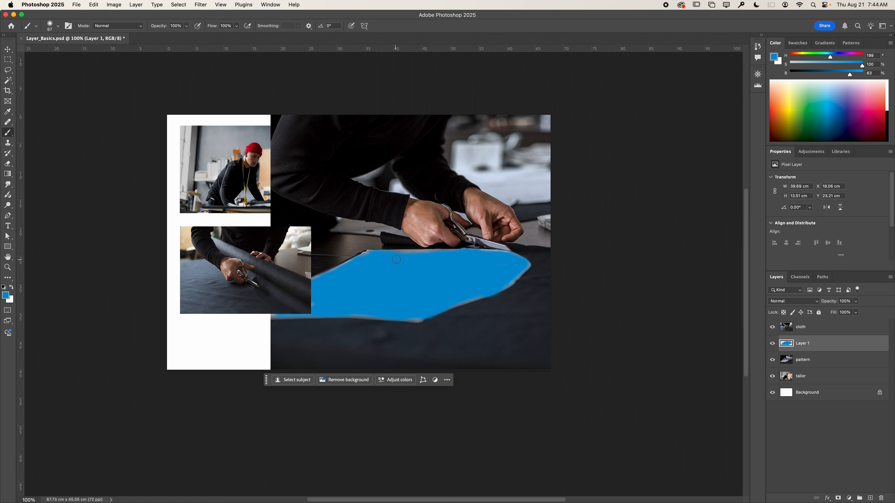
{"action": "mouse_move", "coordinate": [435, 257]}
{"action": "left_mouse_down"}
{"action": "mouse_move", "coordinate": [479, 251]}
{"action": "mouse_move", "coordinate": [496, 263]}
{"action": "left_mouse_up"}
- Check the blue paint layer by toggling its visibility, set its opacity to 43%, and move it to about X 18.27 cm, Y 22.54 cm
{"action": "left_click", "coordinate": [772, 345]}
{"action": "left_click", "coordinate": [772, 344]}
{"action": "left_click", "coordinate": [857, 302]}
{"action": "left_click_drag", "start_coordinate": [857, 313], "coordinate": [837, 313]}
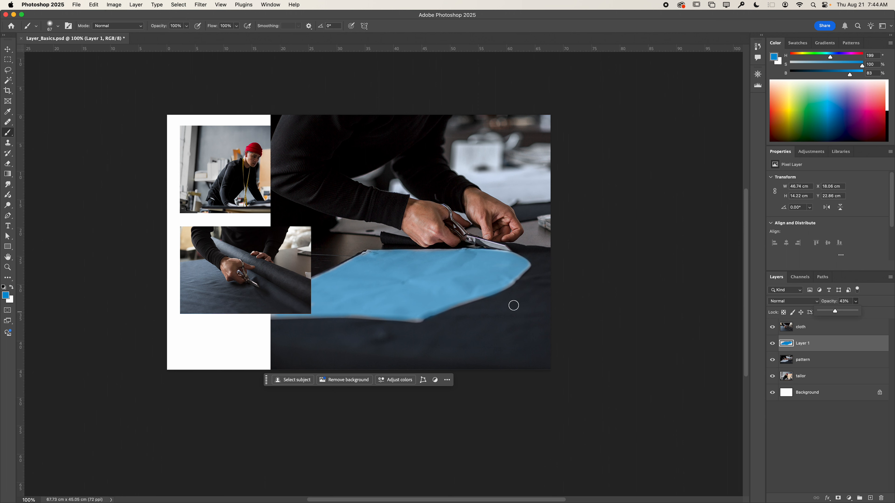
{"action": "left_click", "coordinate": [8, 49]}
{"action": "mouse_move", "coordinate": [386, 274]}
{"action": "left_mouse_down"}
{"action": "mouse_move", "coordinate": [367, 237]}
{"action": "mouse_move", "coordinate": [349, 231]}
{"action": "mouse_move", "coordinate": [373, 233]}
{"action": "mouse_move", "coordinate": [376, 277]}
{"action": "mouse_move", "coordinate": [386, 278]}
{"action": "left_mouse_up"}
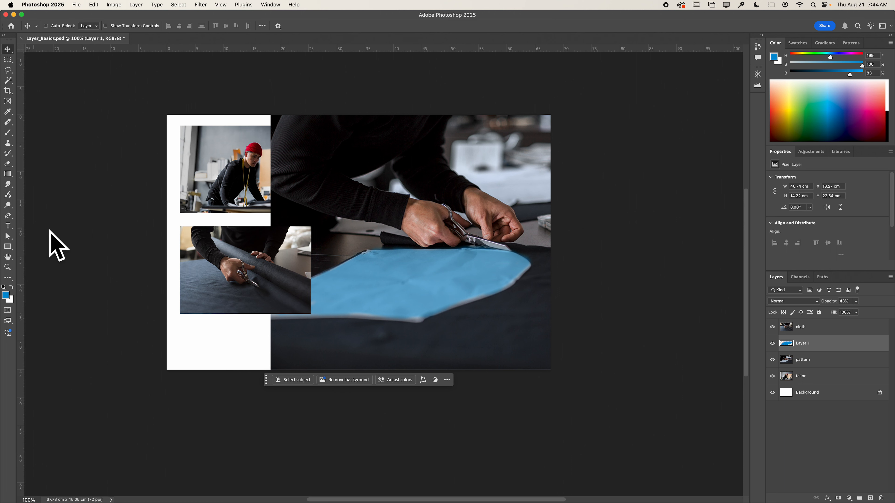
- Add a text line on the upper pattern photo with the surname, first initial and EXERCISE joined by underscores
{"action": "left_click", "coordinate": [9, 229]}
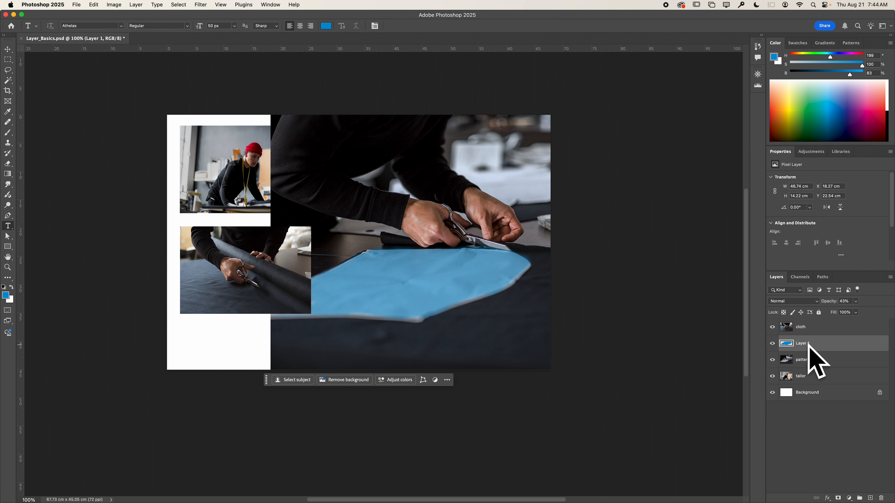
{"action": "left_click", "coordinate": [311, 149]}
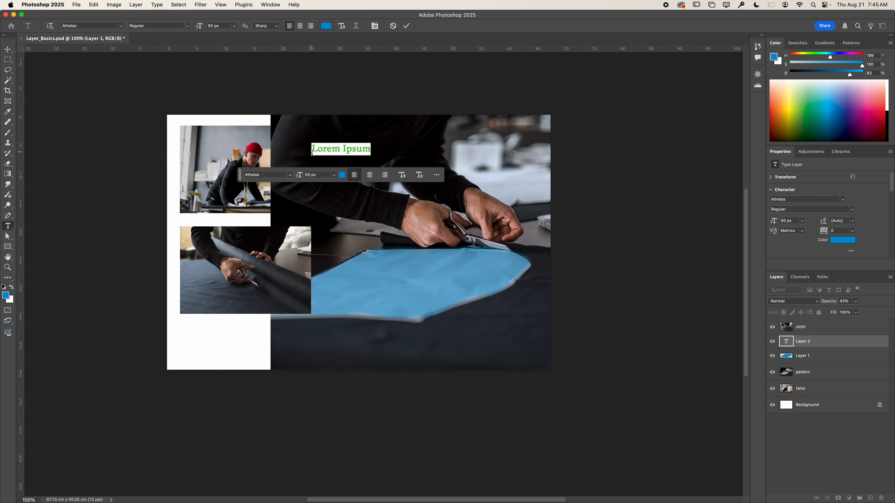
{"action": "double_click", "coordinate": [788, 345]}
{"action": "type", "text": "HUSE_"}
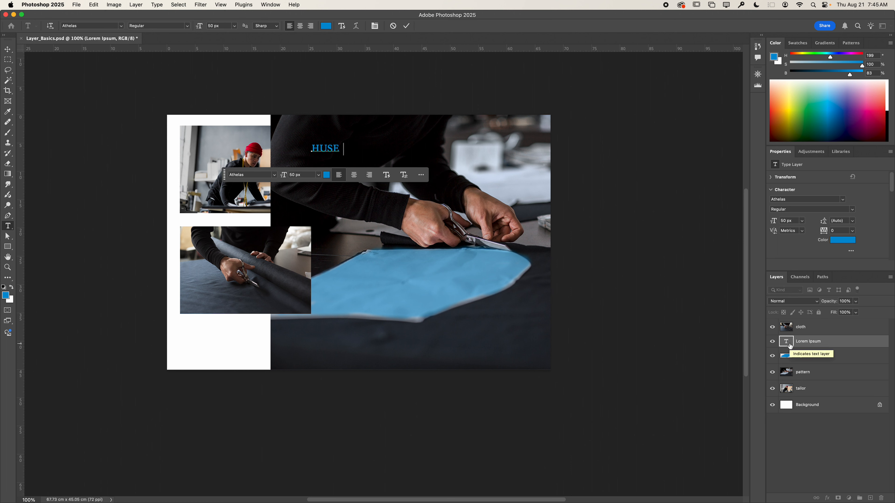
{"action": "type", "text": "W "}
{"action": "type", "text": "EXERCISE"}
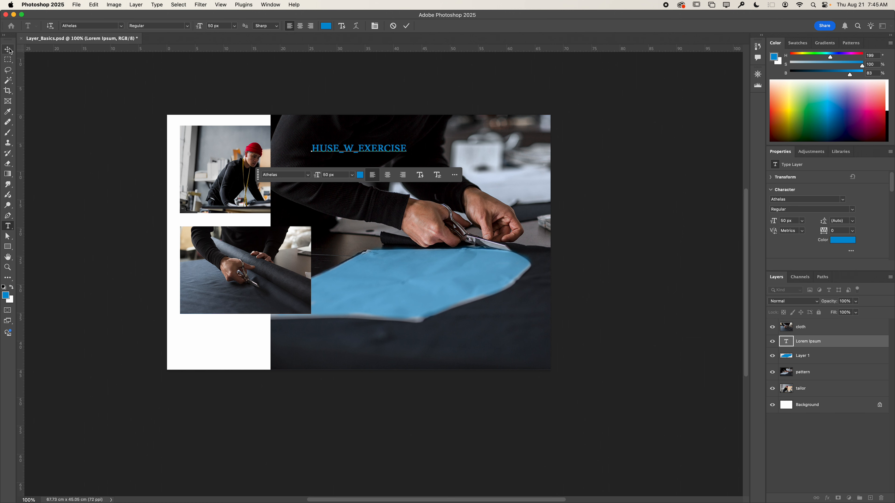
- Set the whole text line in Archivo Black at 72 px
{"action": "left_click_drag", "start_coordinate": [407, 149], "coordinate": [309, 147]}
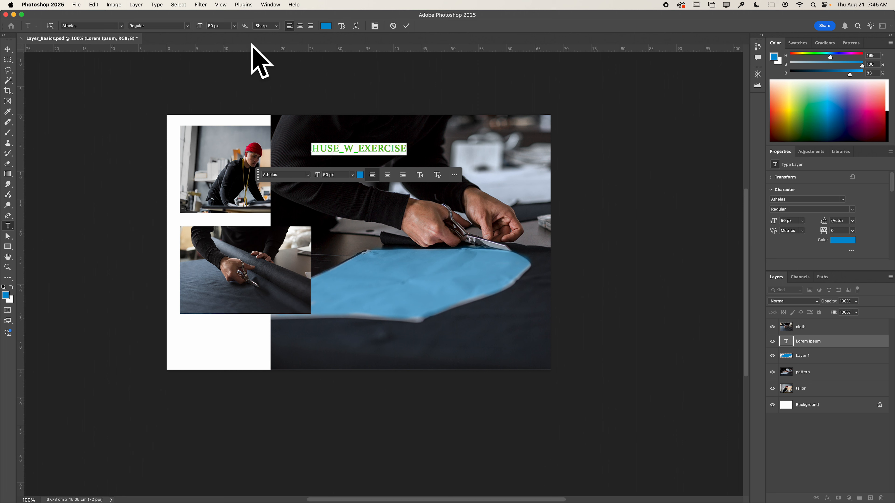
{"action": "left_click_drag", "start_coordinate": [259, 178], "coordinate": [282, 95]}
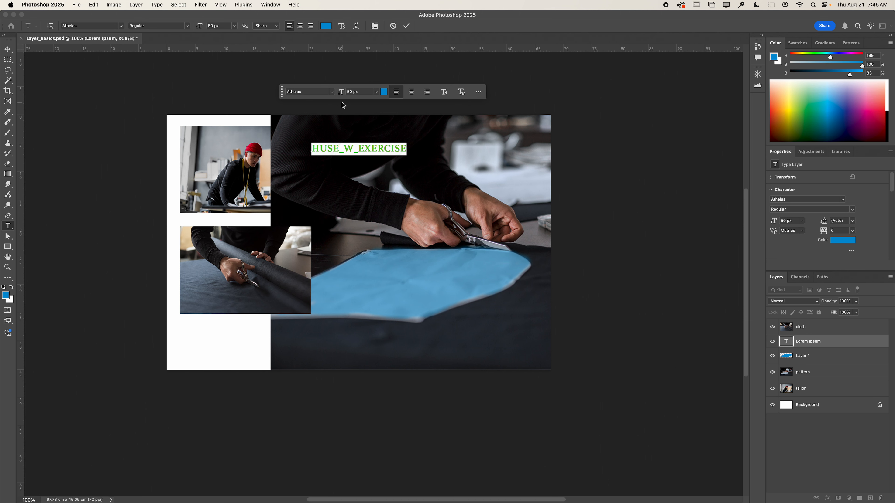
{"action": "left_click", "coordinate": [331, 92]}
{"action": "left_click", "coordinate": [458, 205]}
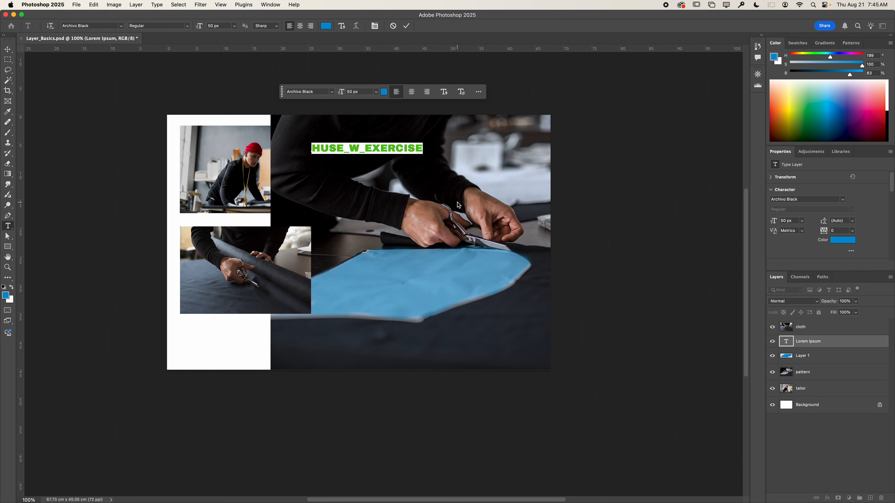
{"action": "left_click_drag", "start_coordinate": [284, 93], "coordinate": [458, 349]}
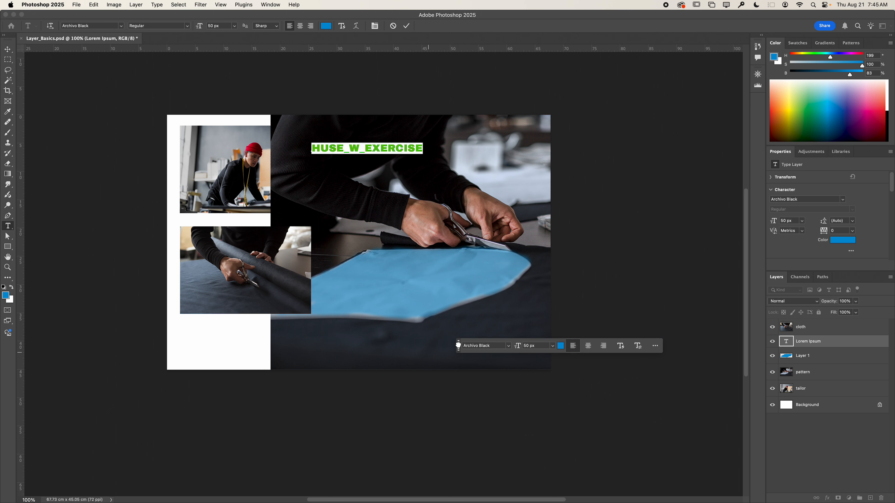
{"action": "left_click", "coordinate": [552, 345]}
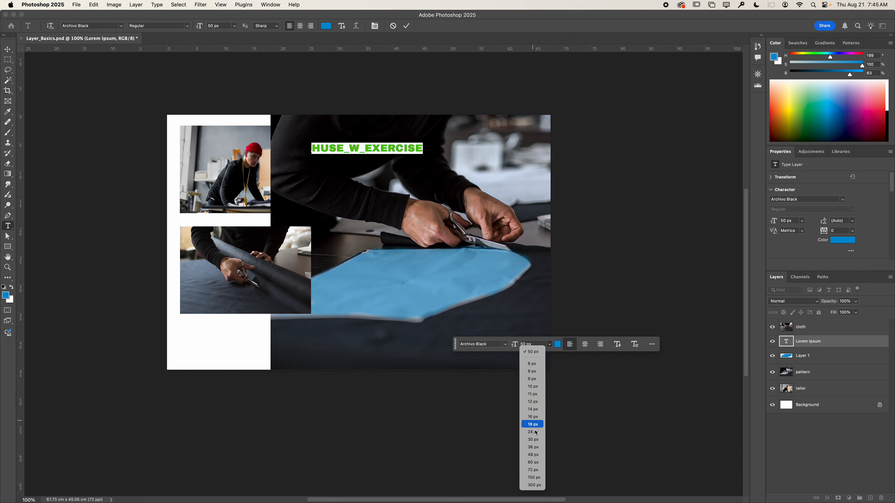
{"action": "left_click", "coordinate": [533, 471]}
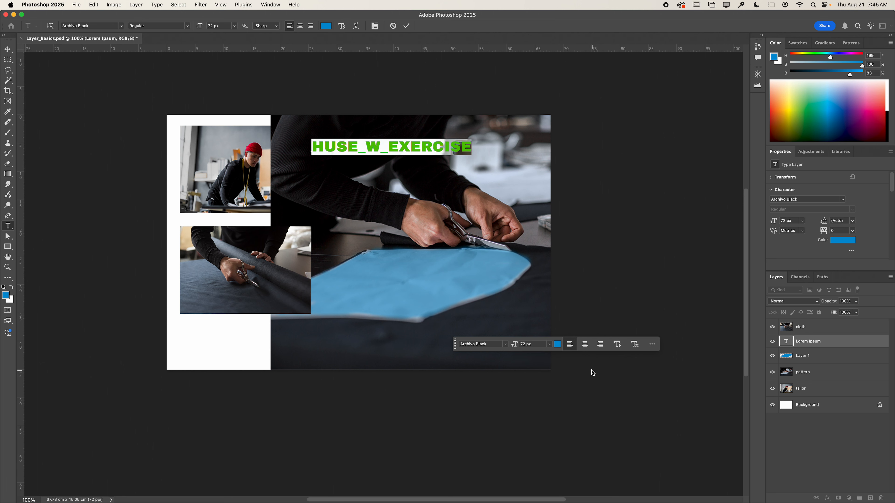
- Recolor the text mustard yellow and move it toward the upper-left corner of the pattern photo
{"action": "left_click", "coordinate": [557, 345]}
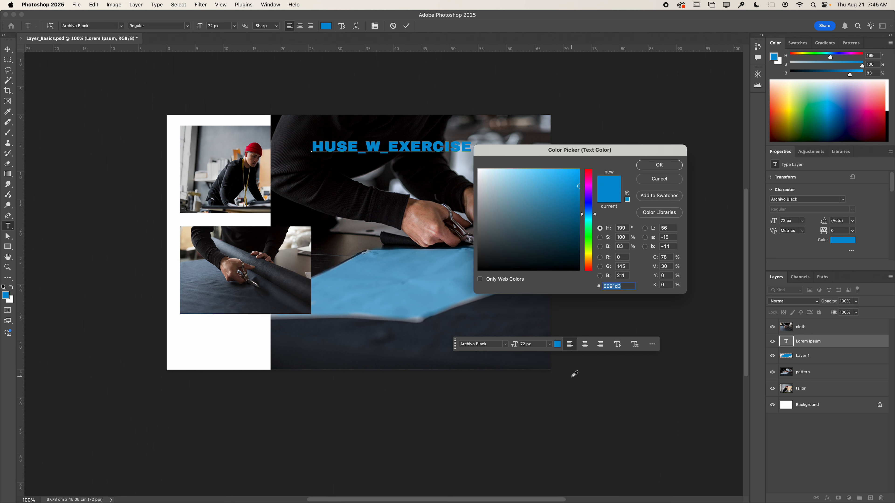
{"action": "left_click", "coordinate": [592, 256]}
{"action": "mouse_move", "coordinate": [567, 210]}
{"action": "left_mouse_down"}
{"action": "mouse_move", "coordinate": [543, 179]}
{"action": "mouse_move", "coordinate": [544, 210]}
{"action": "mouse_move", "coordinate": [551, 193]}
{"action": "left_mouse_up"}
{"action": "left_click", "coordinate": [660, 165]}
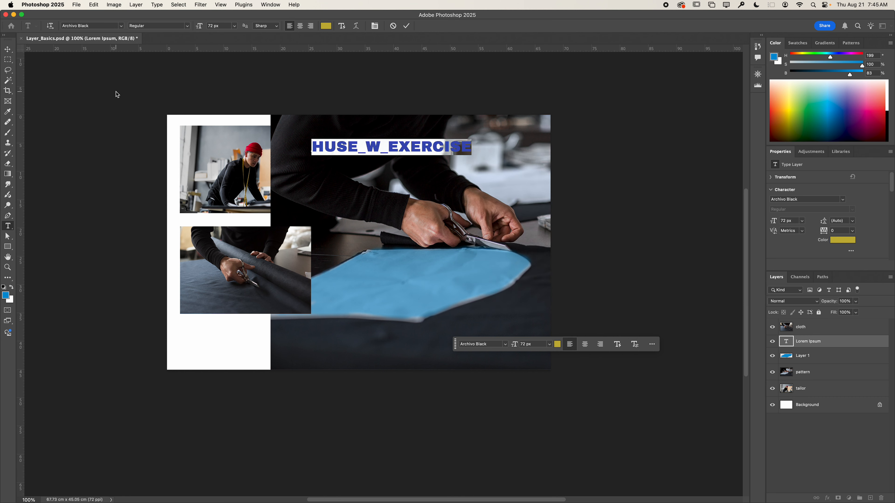
{"action": "left_click", "coordinate": [7, 49]}
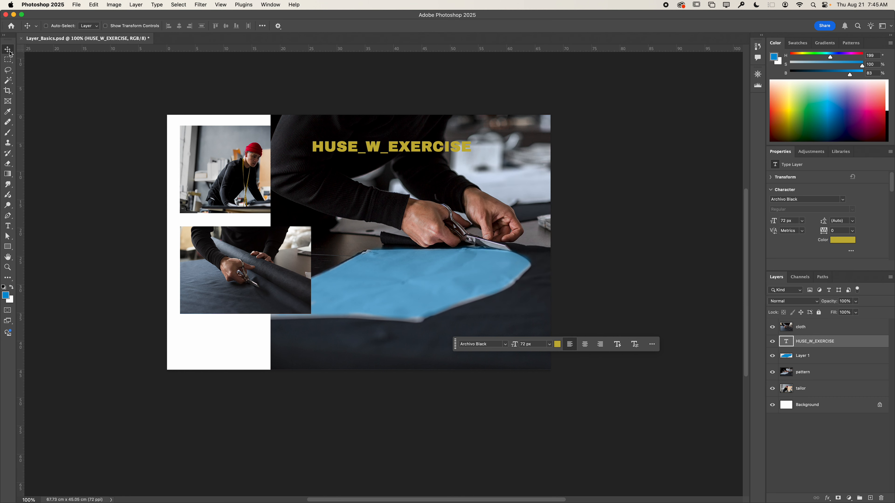
{"action": "mouse_move", "coordinate": [402, 145]}
{"action": "left_mouse_down"}
{"action": "mouse_move", "coordinate": [362, 128]}
{"action": "mouse_move", "coordinate": [374, 167]}
{"action": "mouse_move", "coordinate": [400, 149]}
{"action": "left_mouse_up"}
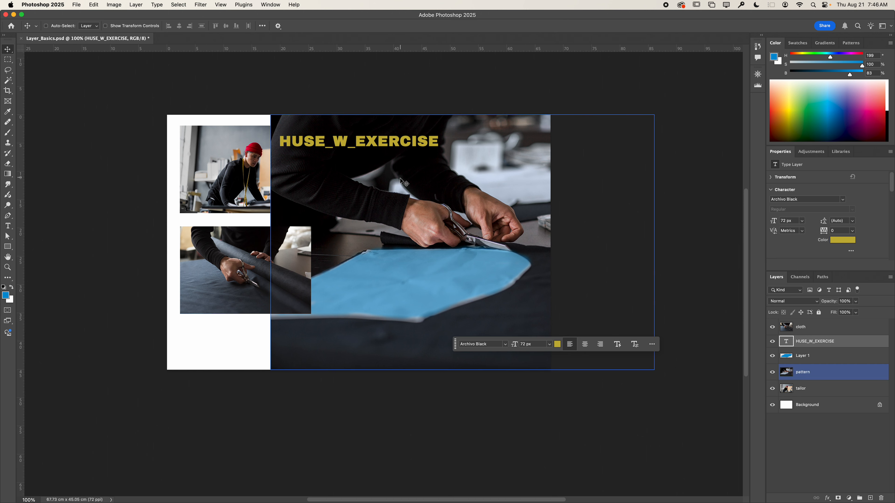
- Set the blue paint layer's opacity to 100% and its blend mode to Overlay
{"action": "left_click", "coordinate": [820, 357]}
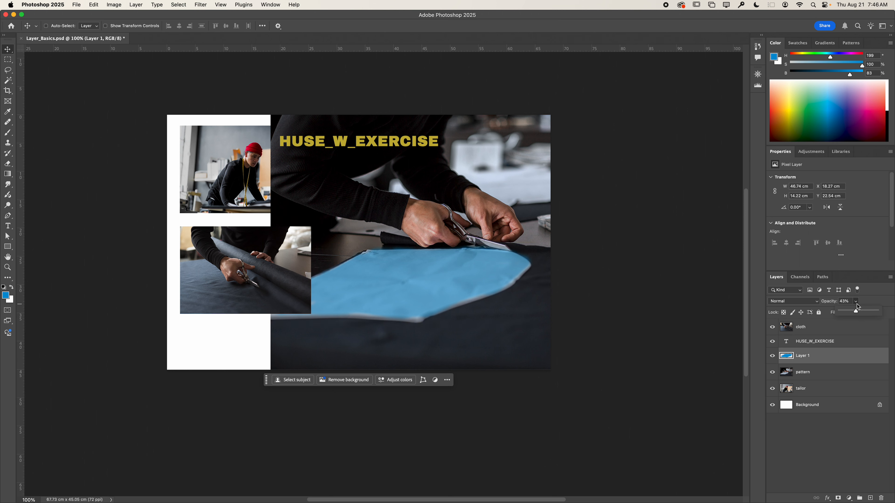
{"action": "left_click", "coordinate": [817, 302]}
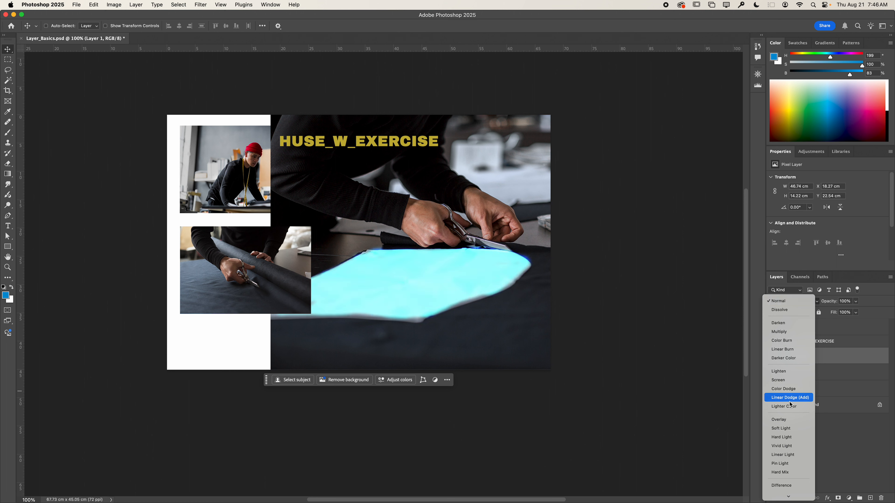
{"action": "left_click", "coordinate": [785, 421]}
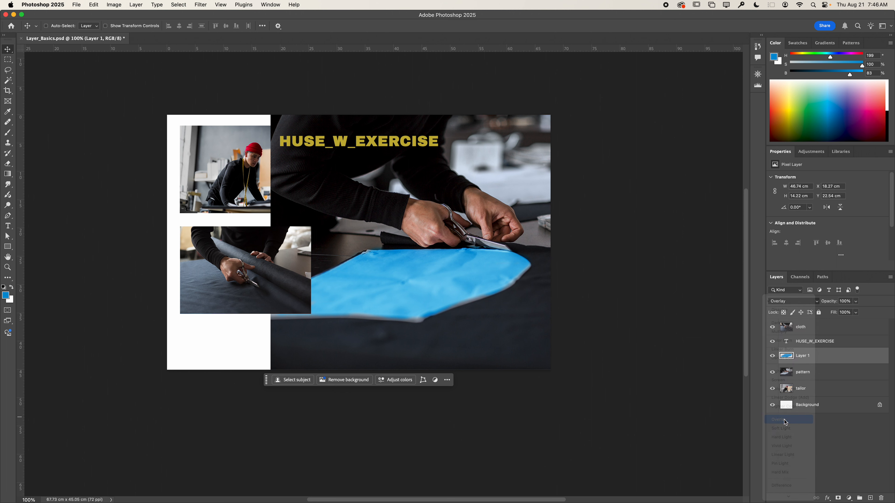
- Nudge the text layer slightly right on the pattern photo and park the contextual task bar above the canvas
{"action": "left_click", "coordinate": [817, 341]}
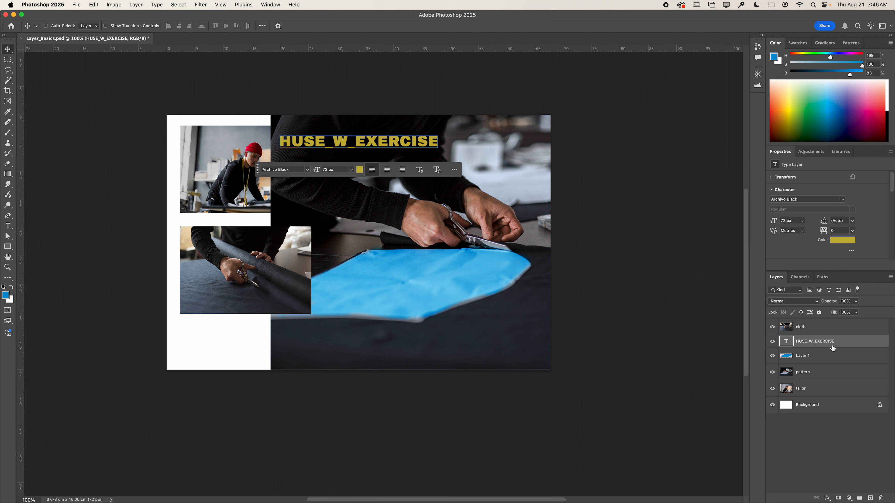
{"action": "left_click_drag", "start_coordinate": [134, 108], "coordinate": [130, 108]}
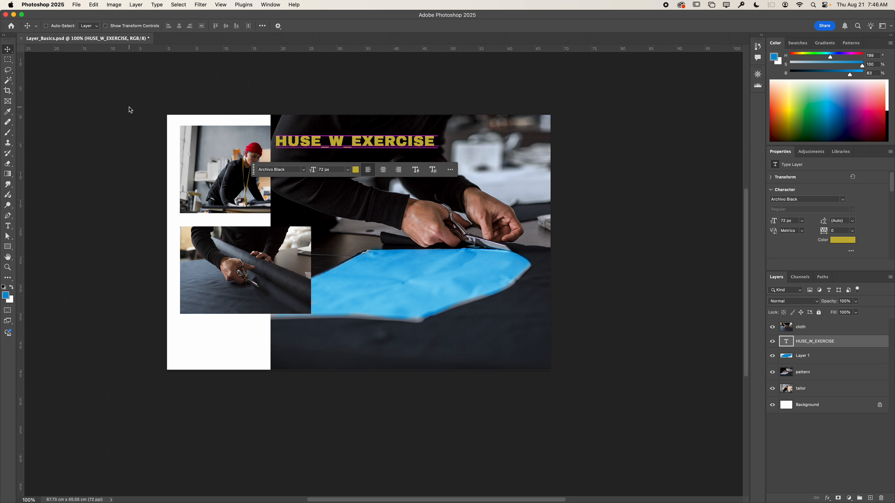
{"action": "left_click_drag", "start_coordinate": [309, 146], "coordinate": [317, 146]}
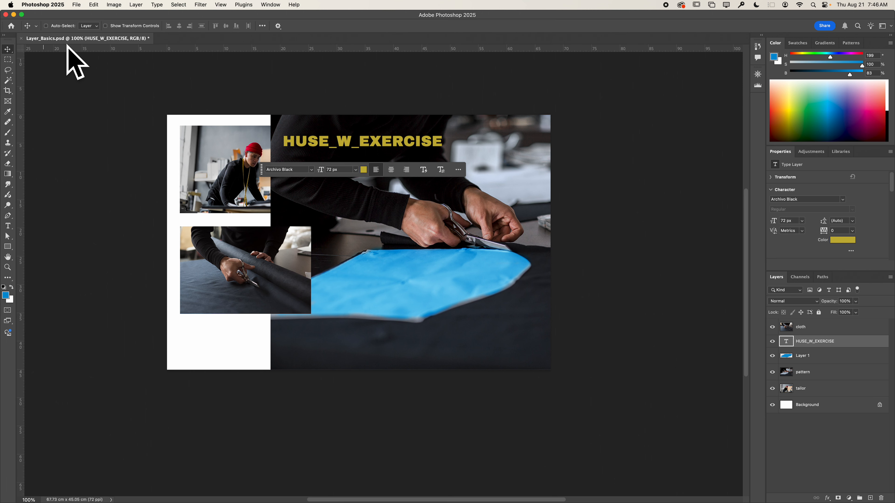
{"action": "left_click_drag", "start_coordinate": [264, 175], "coordinate": [263, 87]}
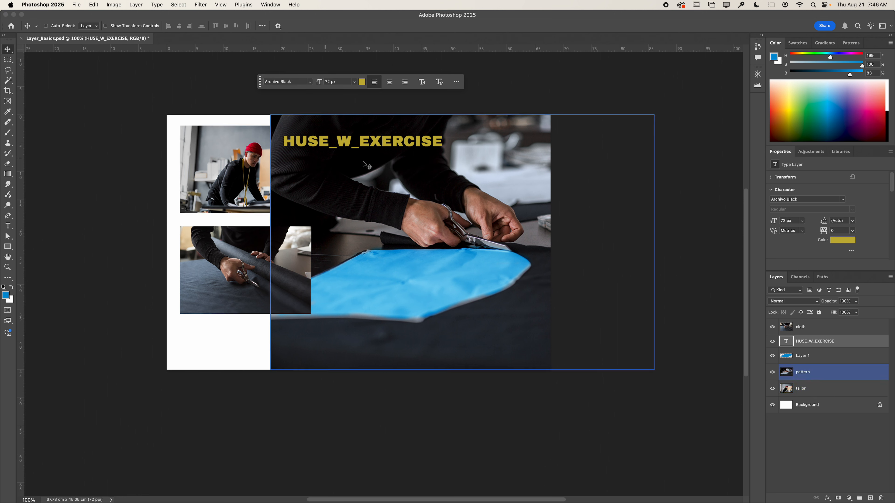
- Save the document as a Photoshop file on the Desktop, putting the surname and first initial before Layer_Basics.psd
{"action": "left_click", "coordinate": [74, 8]}
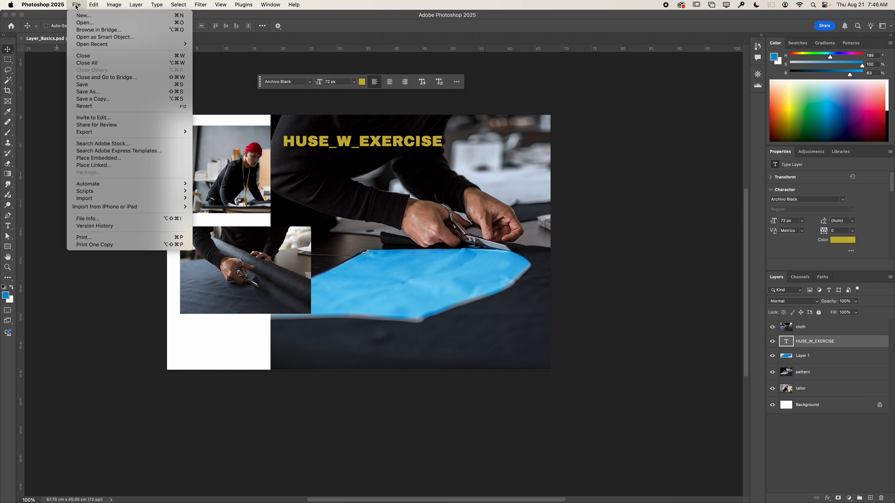
{"action": "left_click", "coordinate": [441, 182]}
{"action": "key", "text": "super+shift+s"}
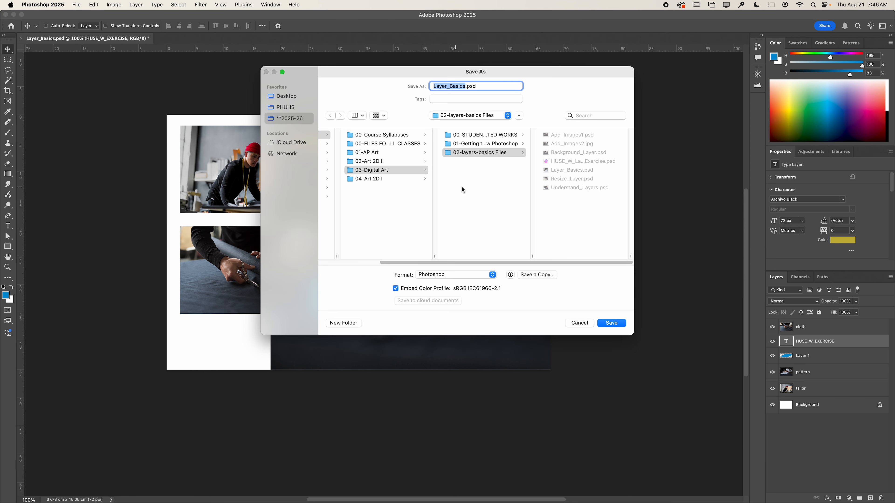
{"action": "left_click", "coordinate": [289, 96]}
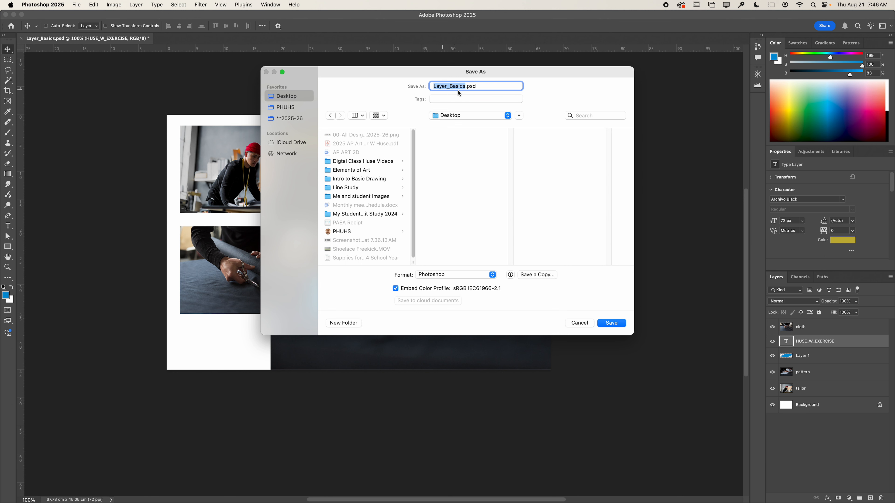
{"action": "left_click", "coordinate": [433, 86]}
{"action": "type", "text": "HUSE_W_"}
{"action": "left_click", "coordinate": [616, 323]}
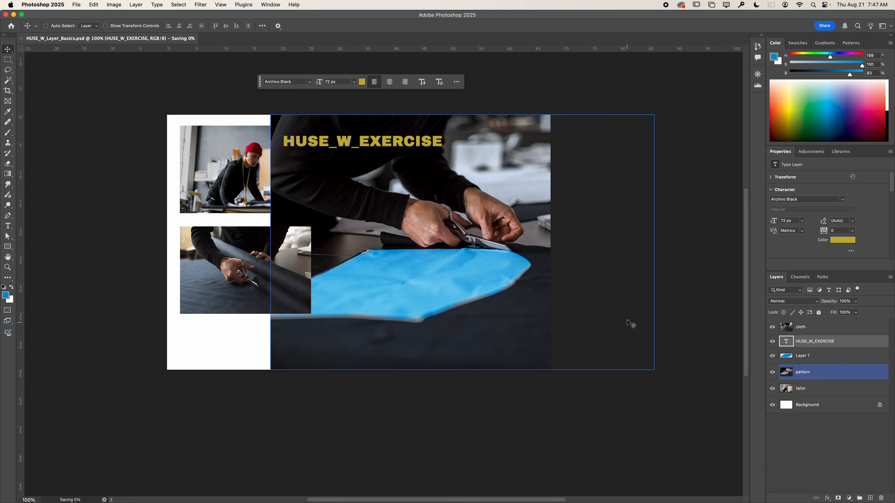
- Minimize Photoshop and move the newly saved PSD to a free spot on the desktop
{"action": "left_click", "coordinate": [13, 17]}
{"action": "left_click", "coordinate": [805, 211]}
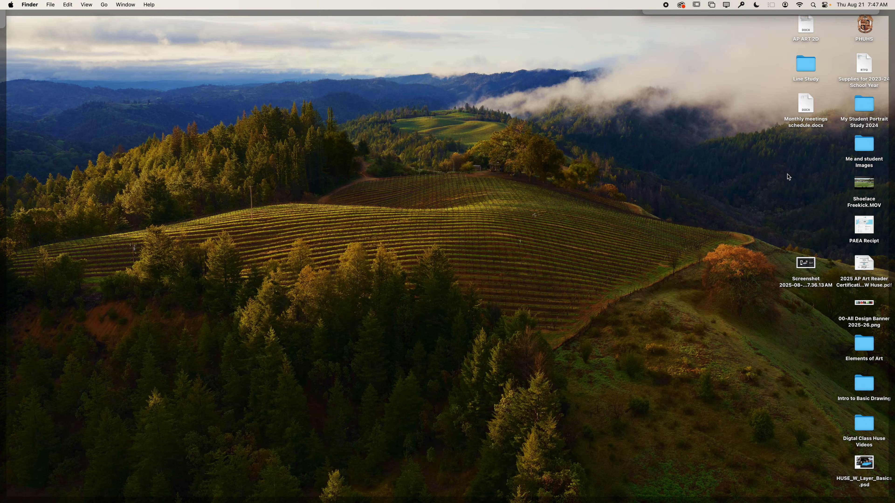
{"action": "left_click_drag", "start_coordinate": [863, 467], "coordinate": [790, 202]}
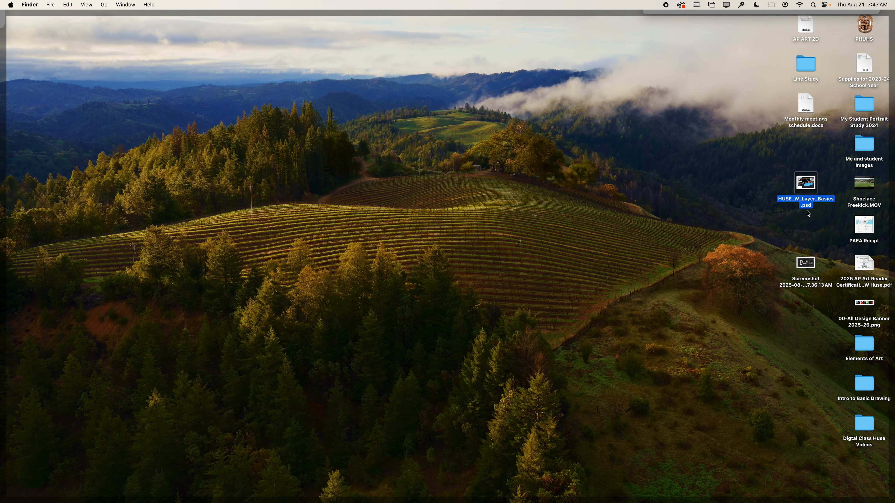
- Switch to Chrome and open the DIGITAL ART IMG 1 course in Canvas, viewing it as a student
{"action": "left_click", "coordinate": [723, 206]}
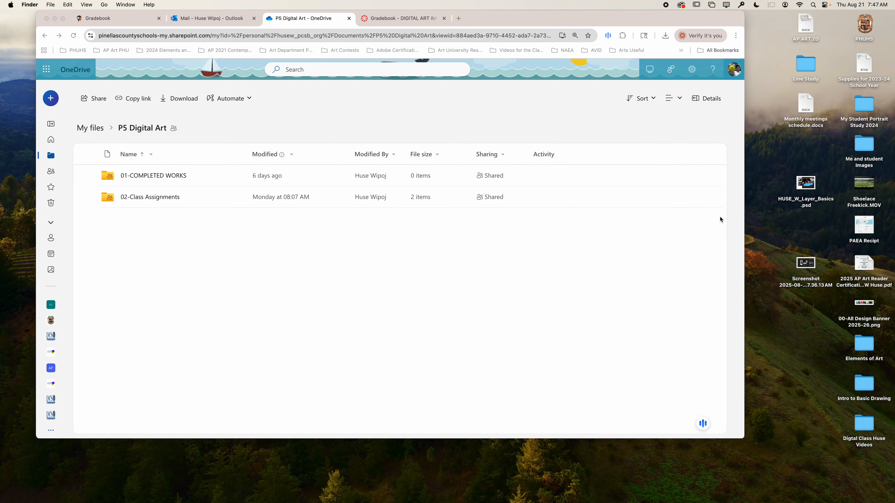
{"action": "left_click", "coordinate": [400, 19]}
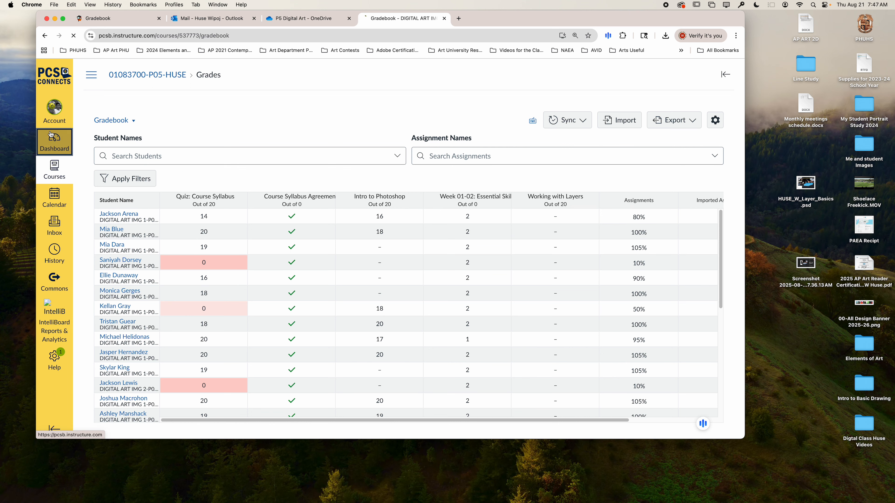
{"action": "left_click", "coordinate": [54, 141]}
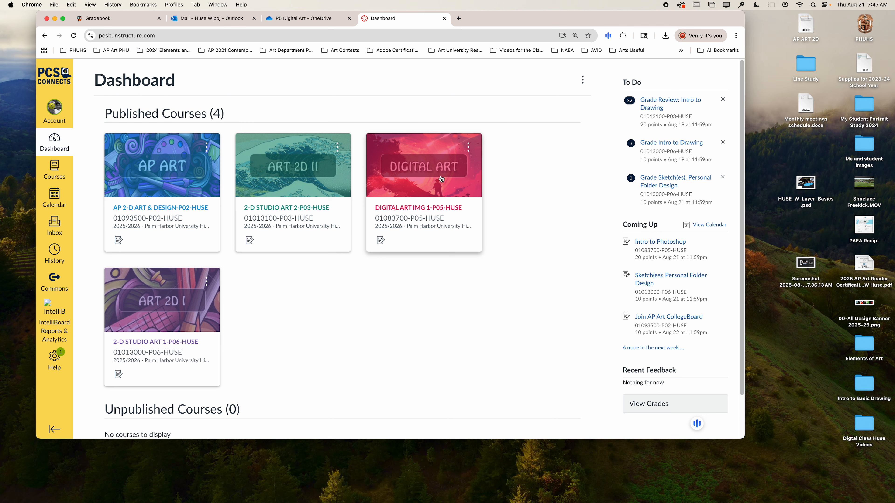
{"action": "left_click", "coordinate": [417, 172]}
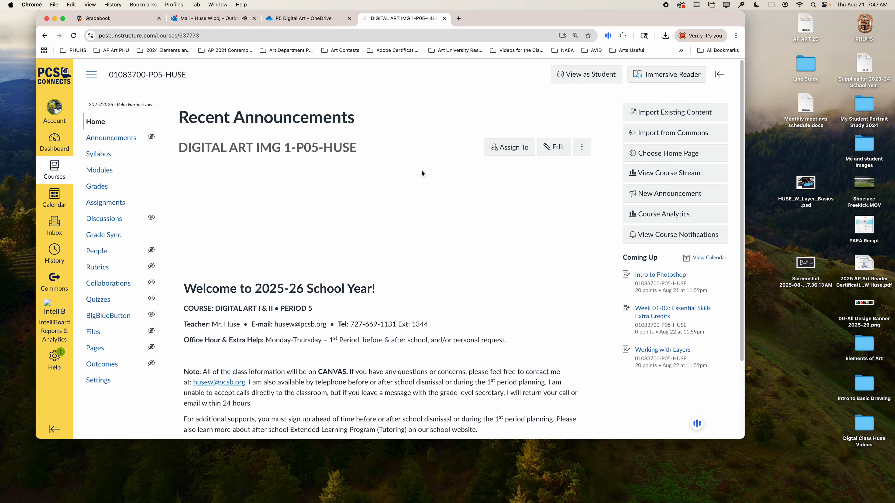
{"action": "left_click", "coordinate": [587, 76]}
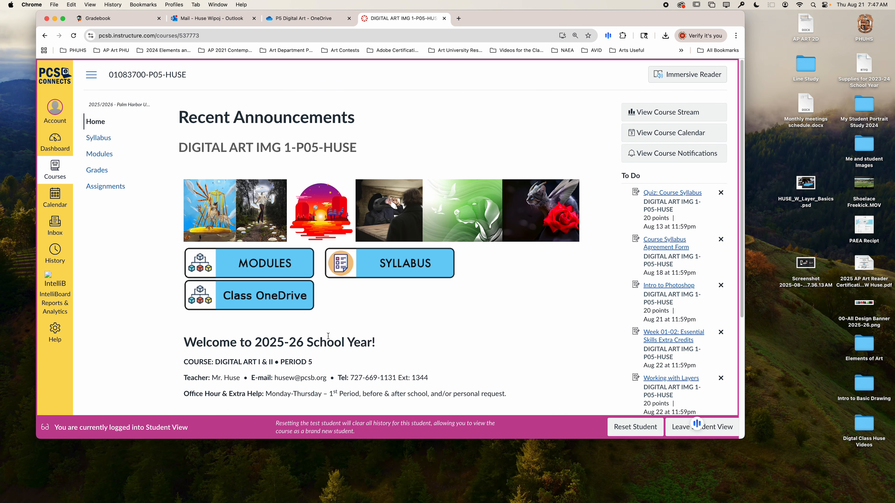
- Open the 01-COMPLETED WORKS folder in Class OneDrive and try to drop the saved Layer_Basics PSD into it
{"action": "left_click", "coordinate": [245, 303]}
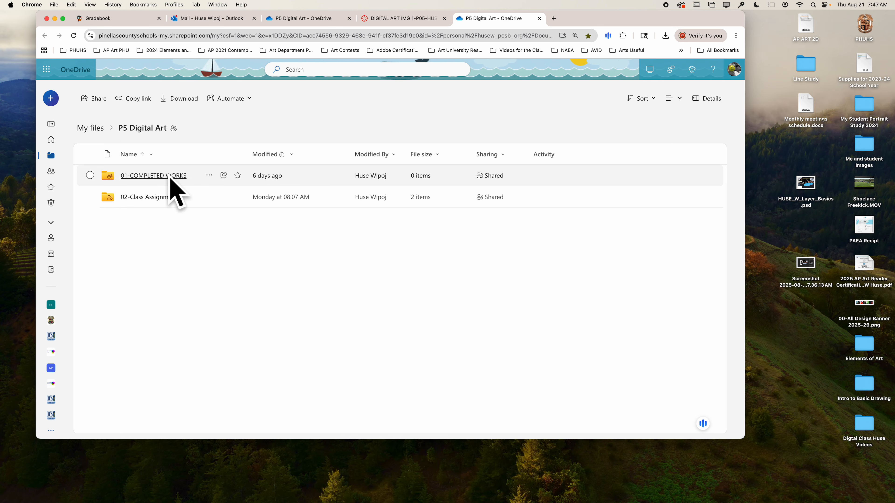
{"action": "left_click", "coordinate": [155, 178]}
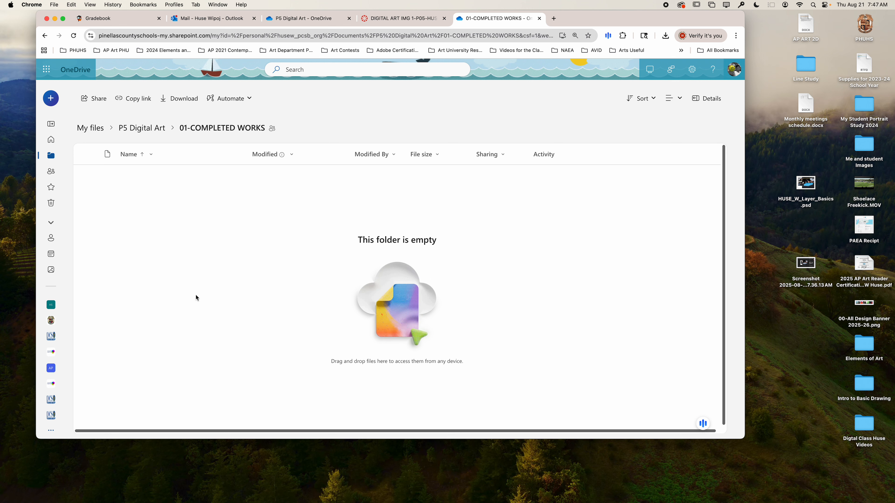
{"action": "left_click_drag", "start_coordinate": [809, 187], "coordinate": [310, 240]}
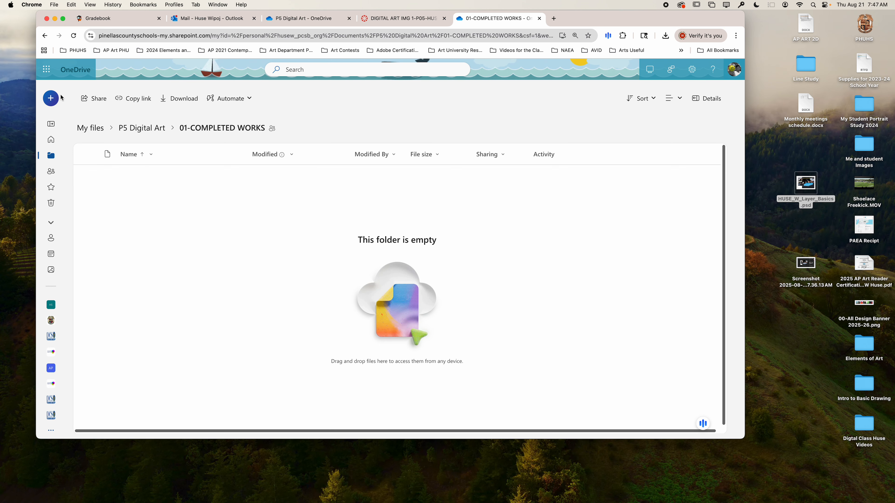
- Upload the renamed Layer_Basics PSD from the Desktop to the 01-COMPLETED WORKS folder using Files upload
{"action": "left_click", "coordinate": [49, 100]}
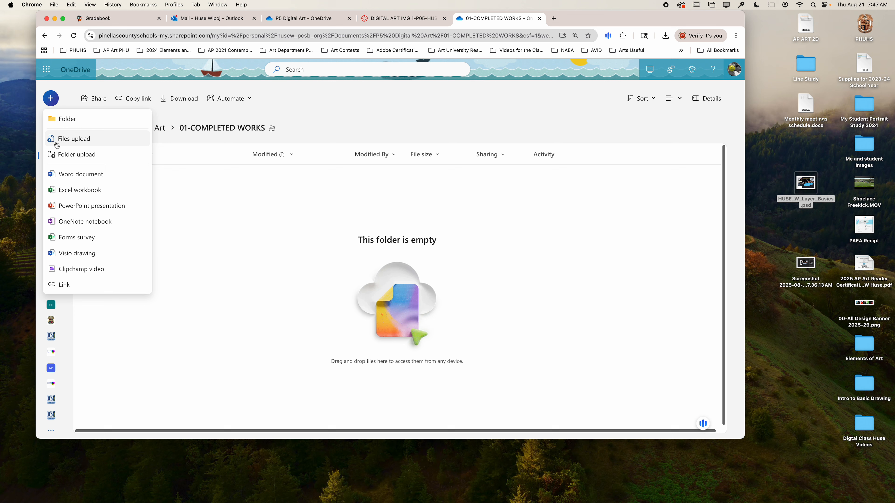
{"action": "left_click", "coordinate": [86, 143]}
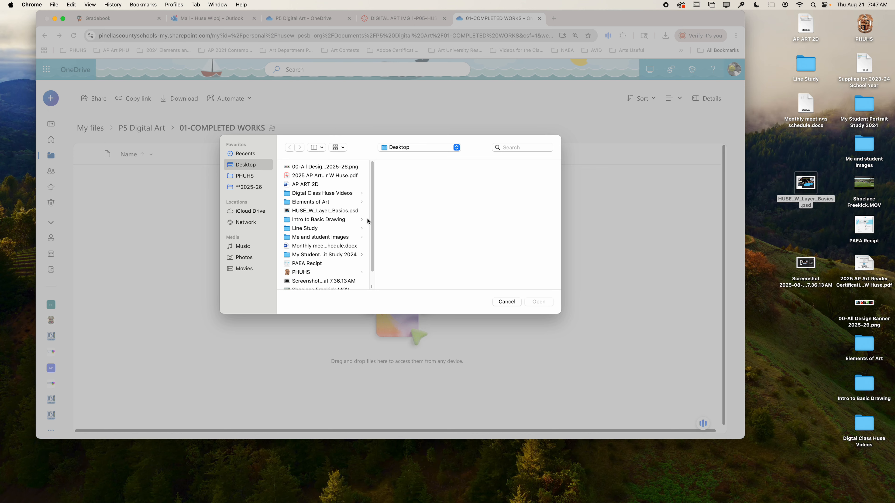
{"action": "left_click", "coordinate": [311, 212]}
{"action": "left_click", "coordinate": [539, 302]}
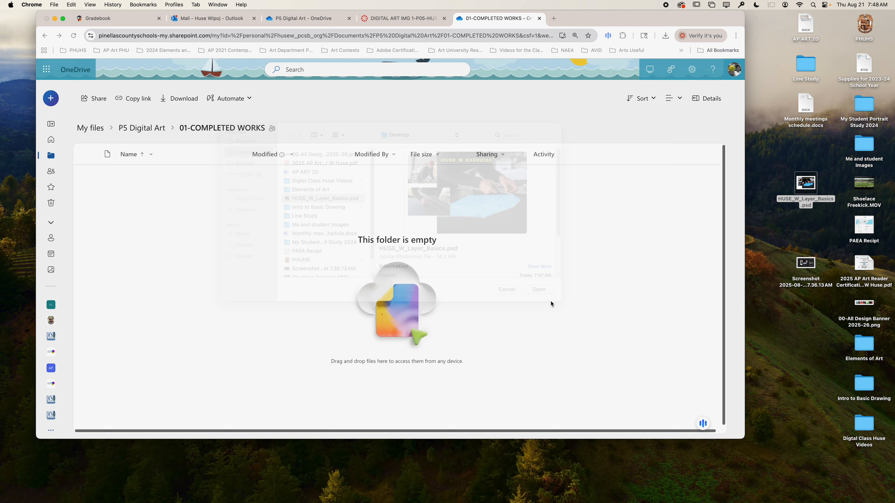